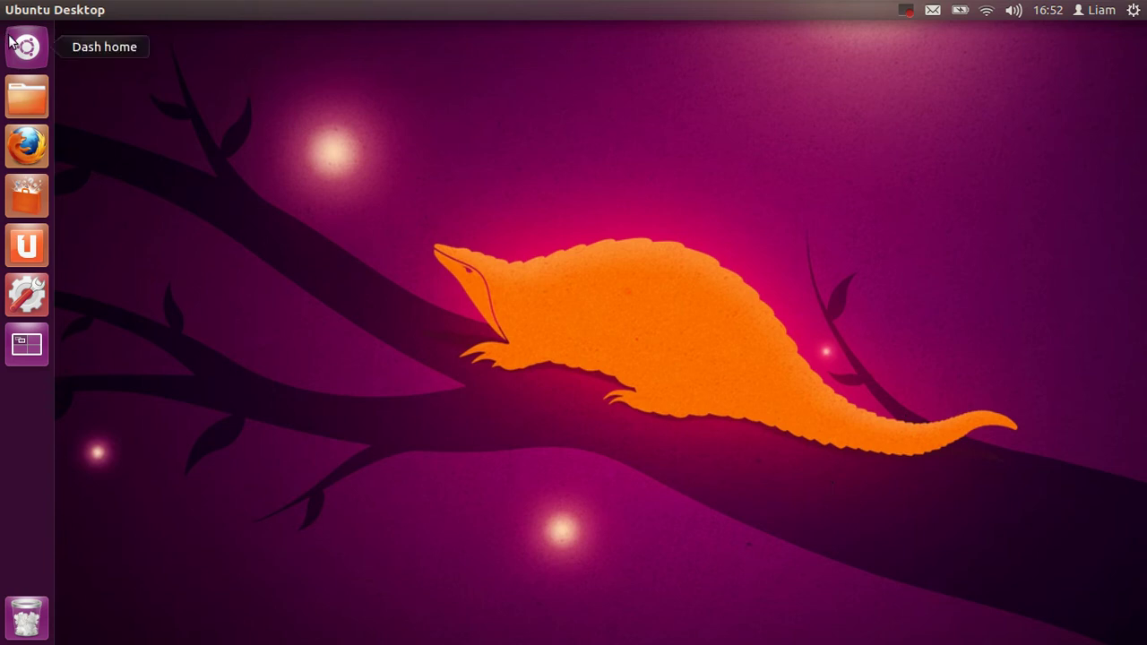
- After a stray selection box on the desktop, open the Dash and switch to the Video lens
{"action": "left_click_drag", "start_coordinate": [474, 43], "coordinate": [701, 201]}
{"action": "left_click_drag", "start_coordinate": [290, 86], "coordinate": [508, 230]}
{"action": "left_click", "coordinate": [27, 46]}
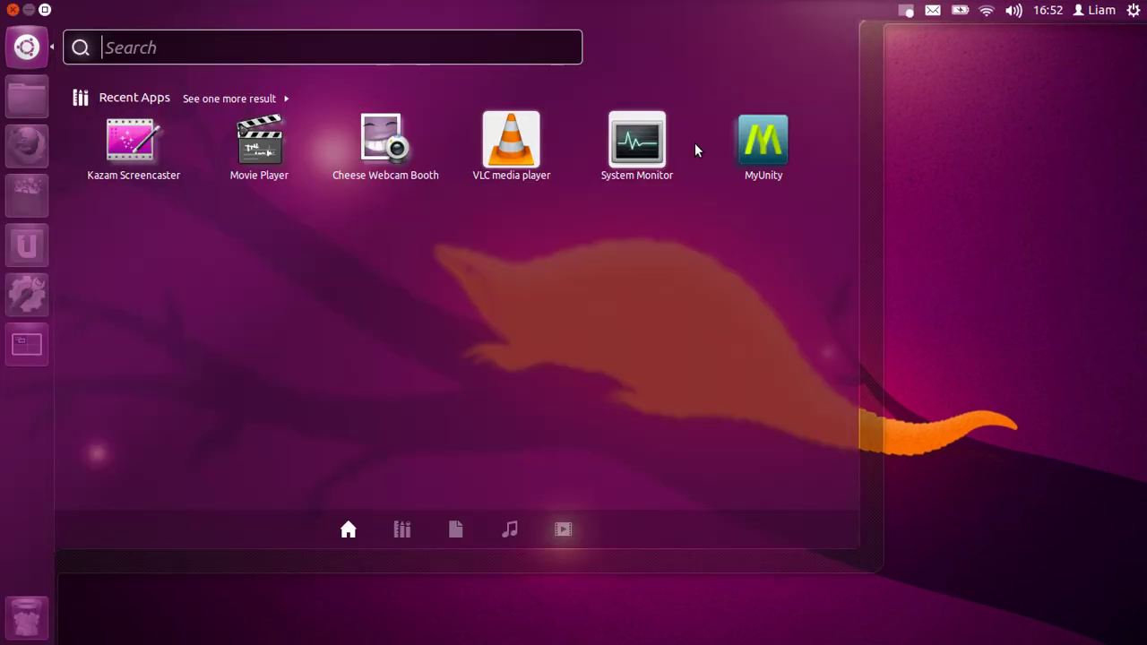
{"action": "left_click", "coordinate": [563, 538]}
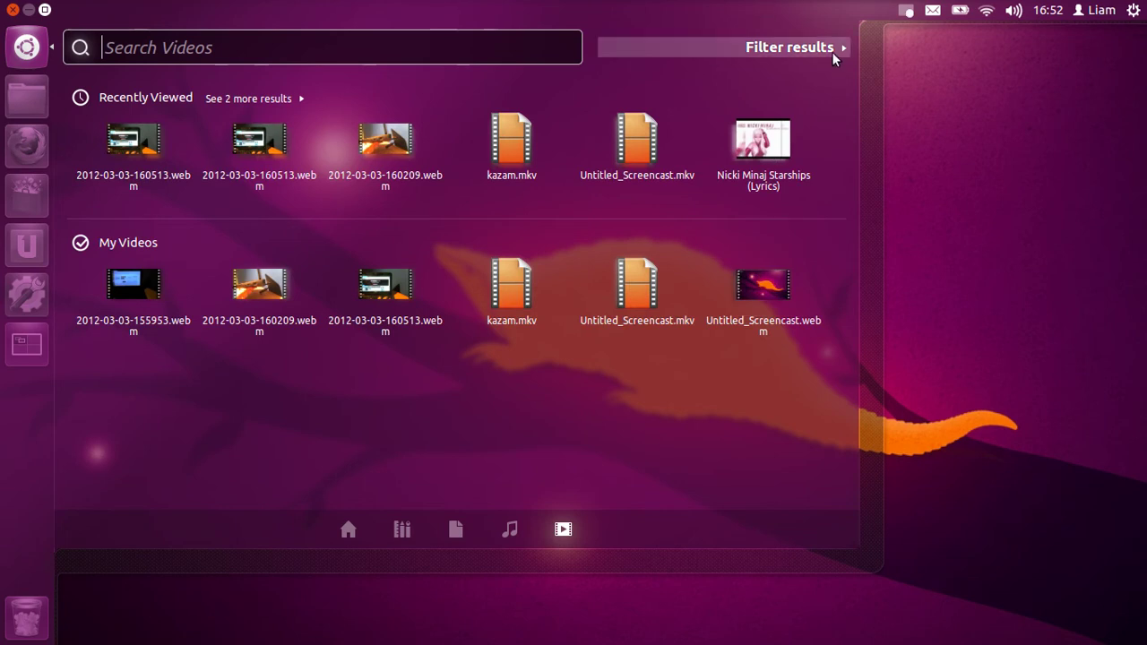
- Expand the video filter results and the Sources list, then return to the Dash home view
{"action": "left_click", "coordinate": [789, 52]}
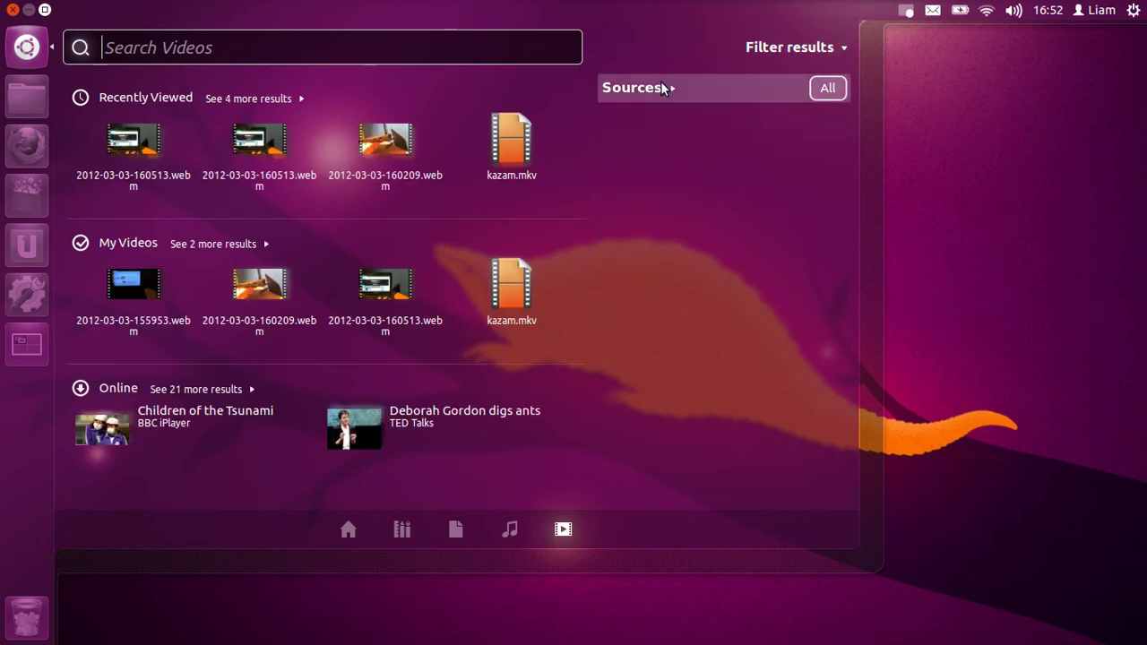
{"action": "left_click", "coordinate": [664, 88]}
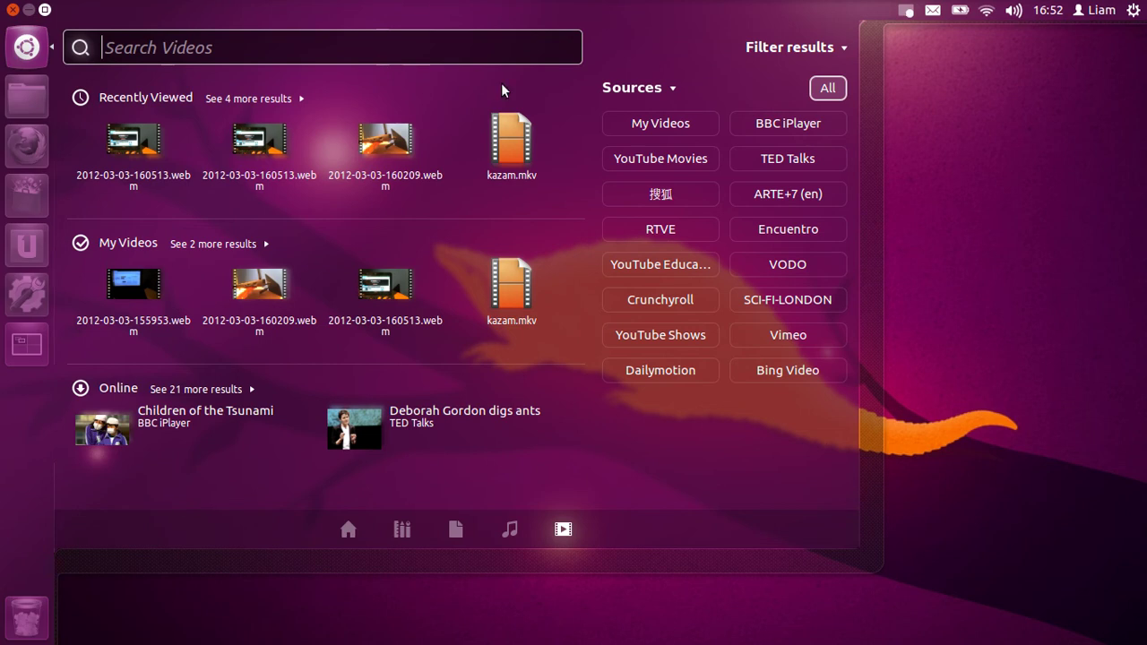
{"action": "left_click", "coordinate": [39, 43]}
{"action": "left_click", "coordinate": [39, 43]}
{"action": "left_click", "coordinate": [39, 43]}
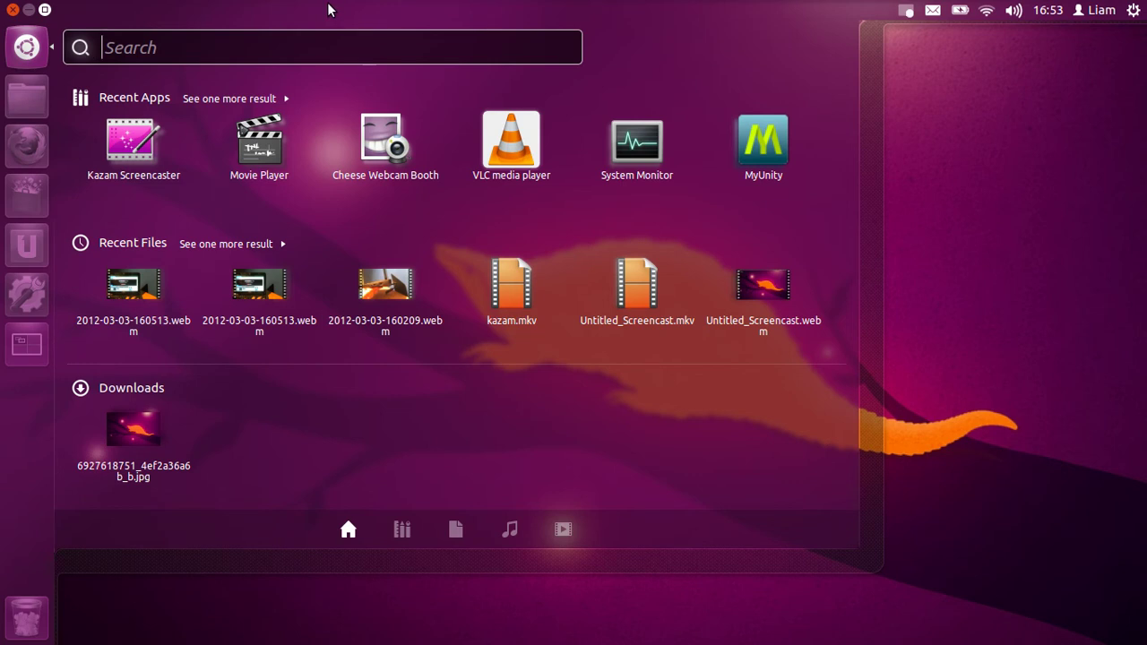
- Search the Dash for 'my' and launch MyUnity from the results
{"action": "type", "text": "my"}
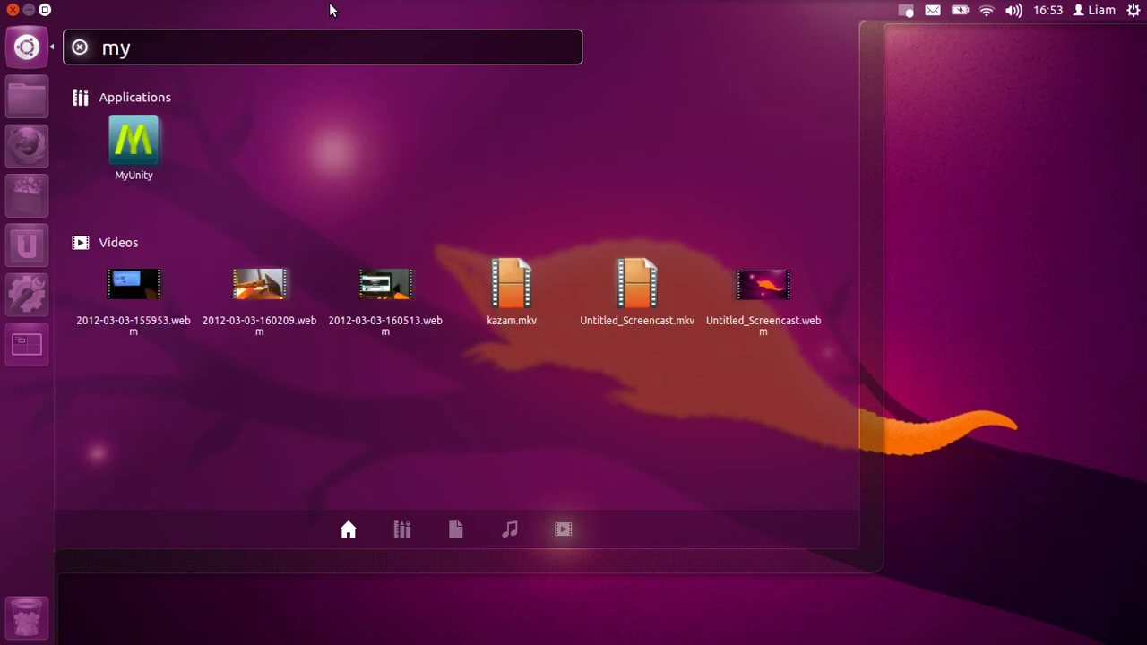
{"action": "left_click", "coordinate": [123, 144]}
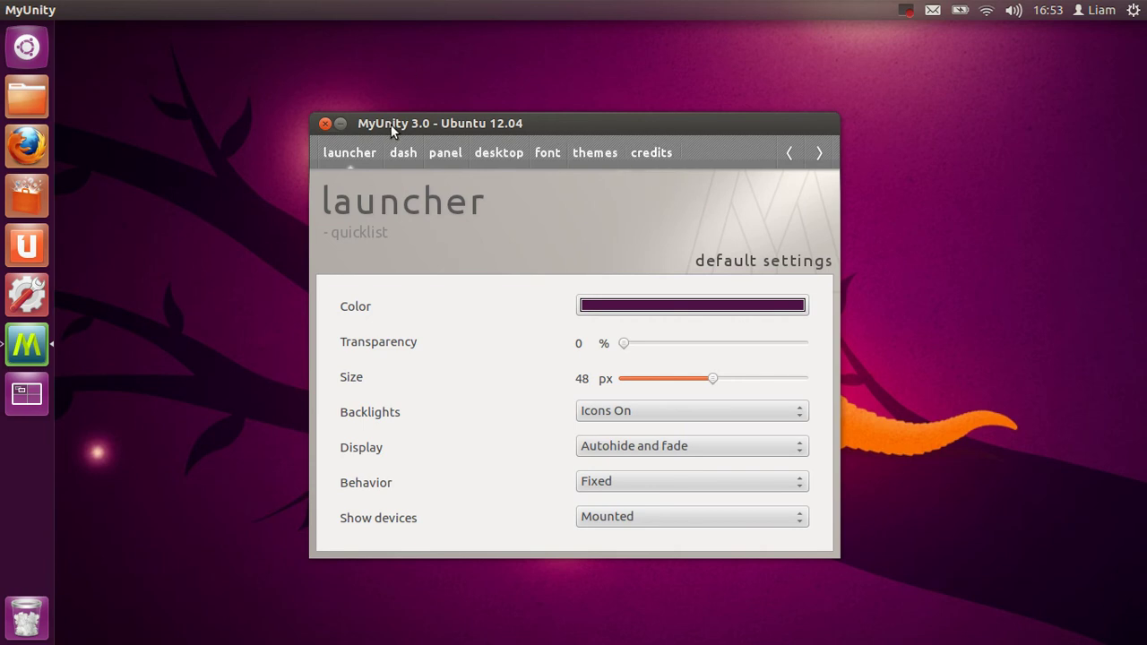
{"action": "left_click_drag", "start_coordinate": [394, 123], "coordinate": [355, 95]}
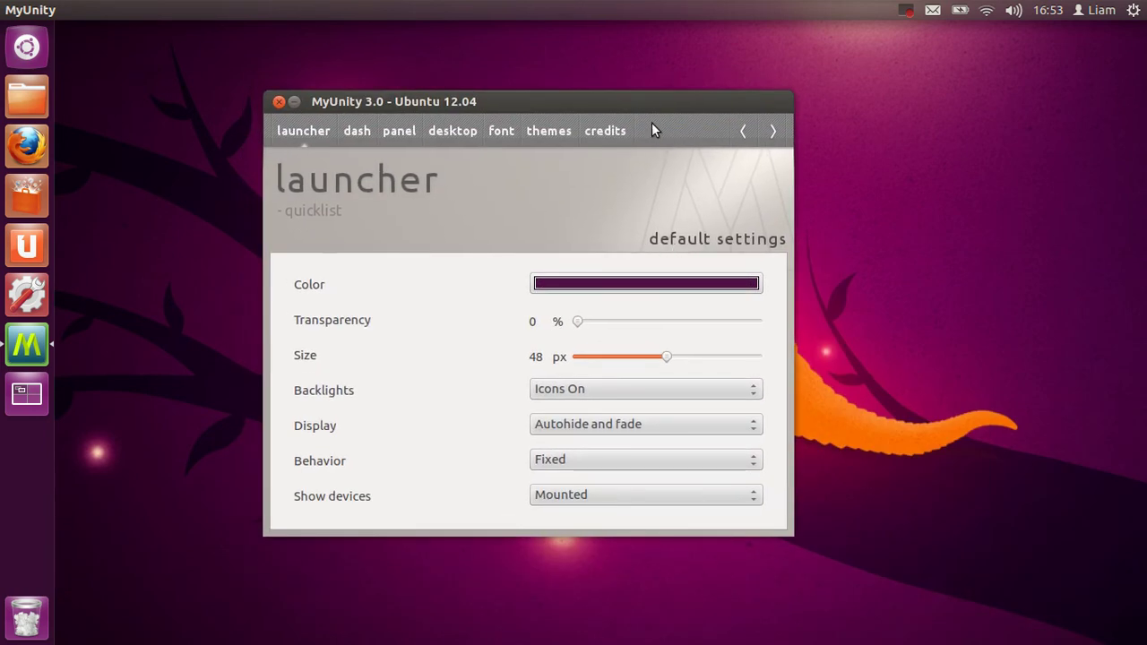
{"action": "left_click_drag", "start_coordinate": [545, 100], "coordinate": [602, 385]}
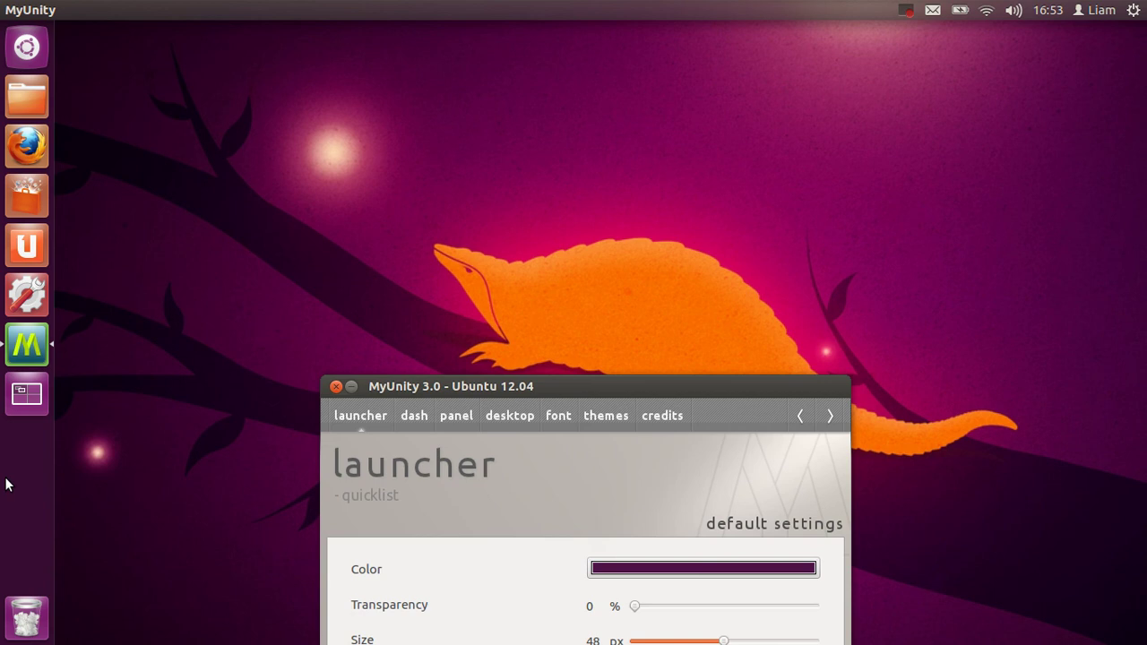
{"action": "left_click_drag", "start_coordinate": [518, 387], "coordinate": [515, 112]}
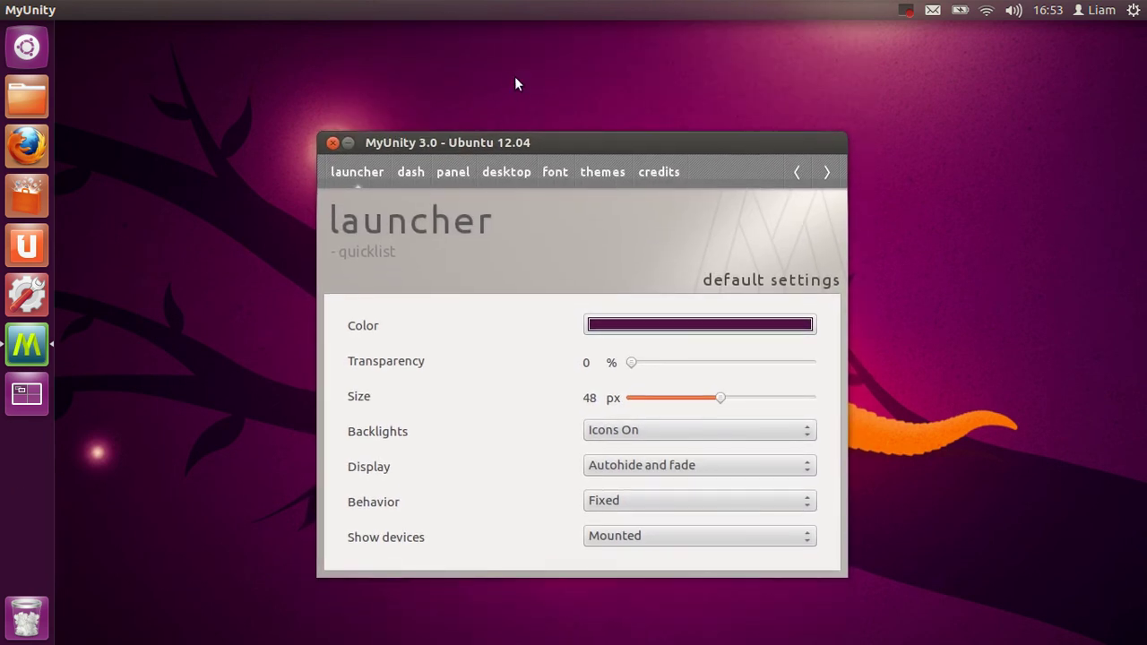
- Pick #4F1146 as the launcher Color in the Select Color dialog and confirm
{"action": "left_click", "coordinate": [676, 333]}
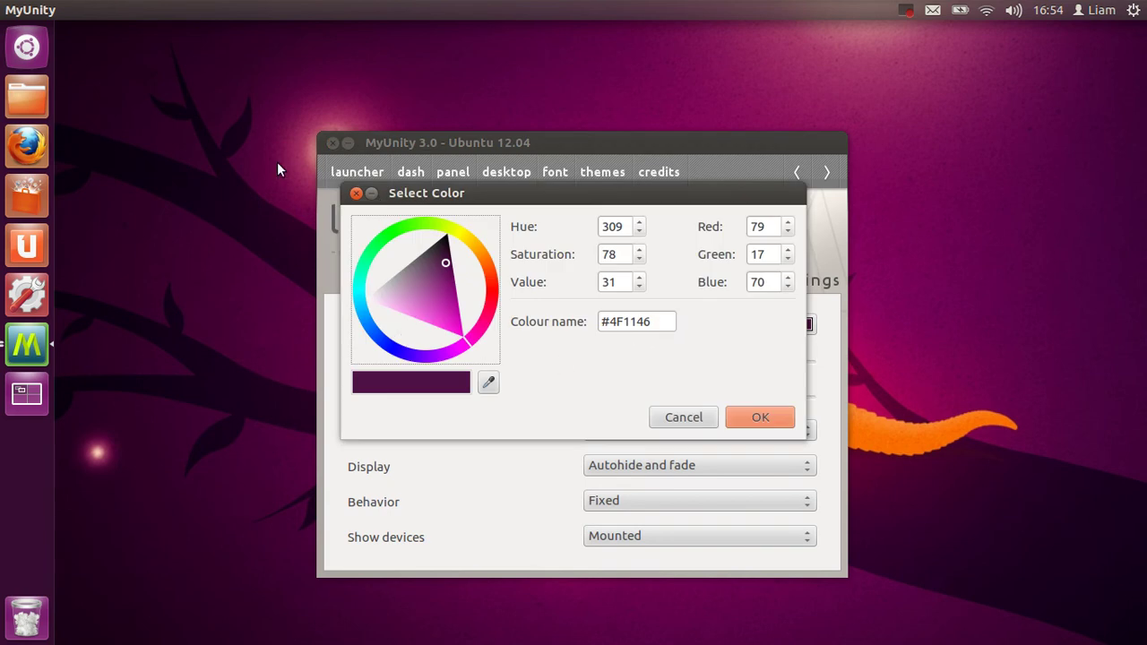
{"action": "left_click", "coordinate": [788, 417]}
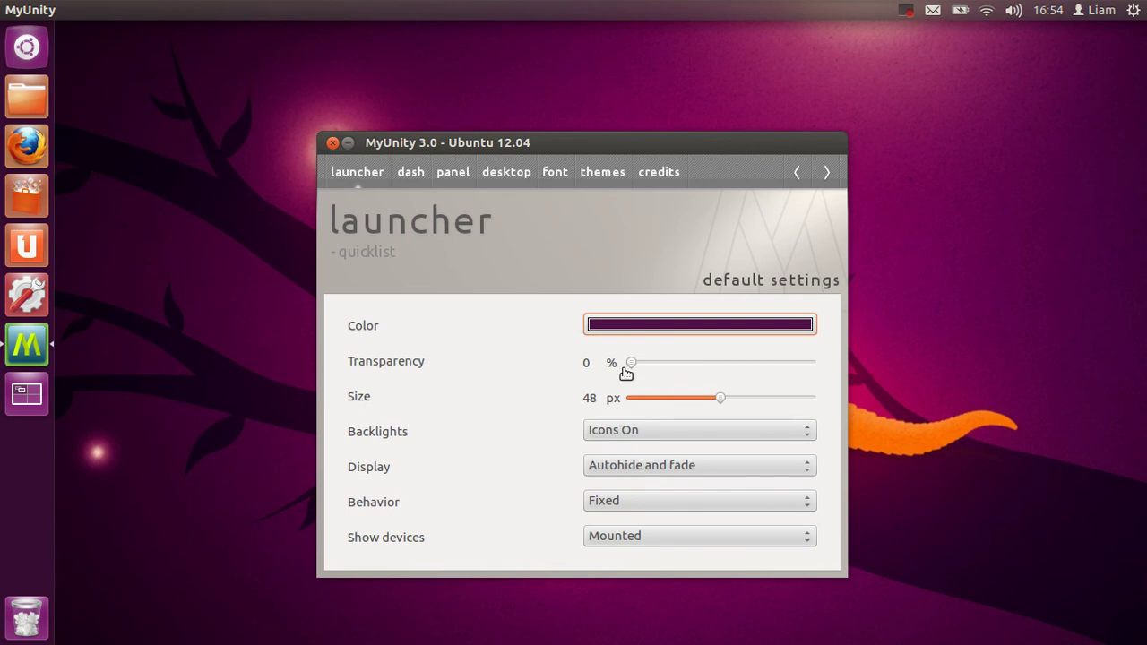
- Try several launcher transparency levels, settling the Transparency slider at 80%
{"action": "mouse_move", "coordinate": [632, 362]}
{"action": "left_mouse_down"}
{"action": "mouse_move", "coordinate": [891, 354]}
{"action": "mouse_move", "coordinate": [622, 409]}
{"action": "mouse_move", "coordinate": [619, 379]}
{"action": "left_mouse_up"}
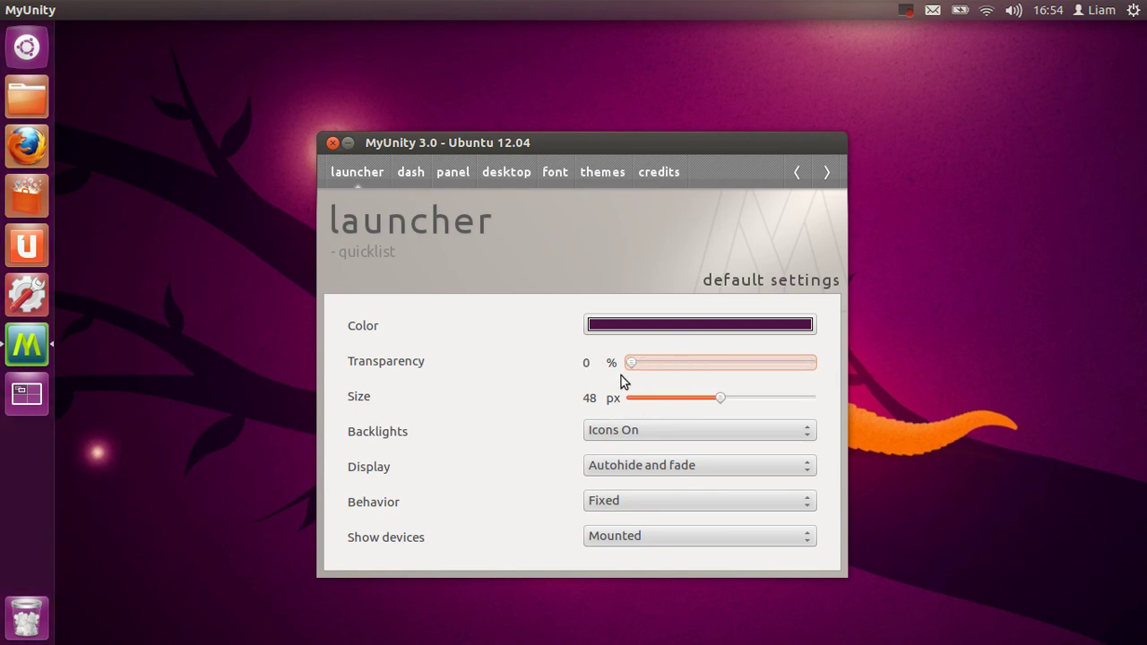
{"action": "scroll", "coordinate": [637, 374], "scroll_direction": "up", "scroll_amount": 4}
{"action": "left_click_drag", "start_coordinate": [704, 364], "coordinate": [598, 376]}
- Shrink the launcher icons to 36 px with the Size slider
{"action": "scroll", "coordinate": [628, 371], "scroll_direction": "up", "scroll_amount": 10}
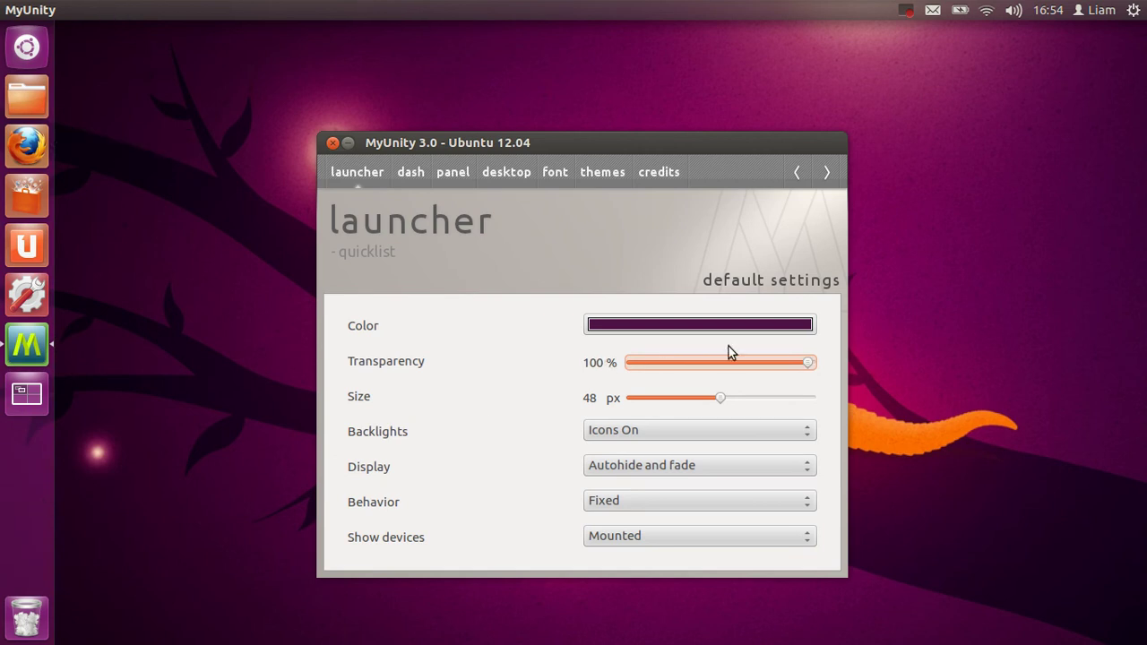
{"action": "scroll", "coordinate": [699, 364], "scroll_direction": "down", "scroll_amount": 2}
{"action": "left_click_drag", "start_coordinate": [696, 402], "coordinate": [662, 413]}
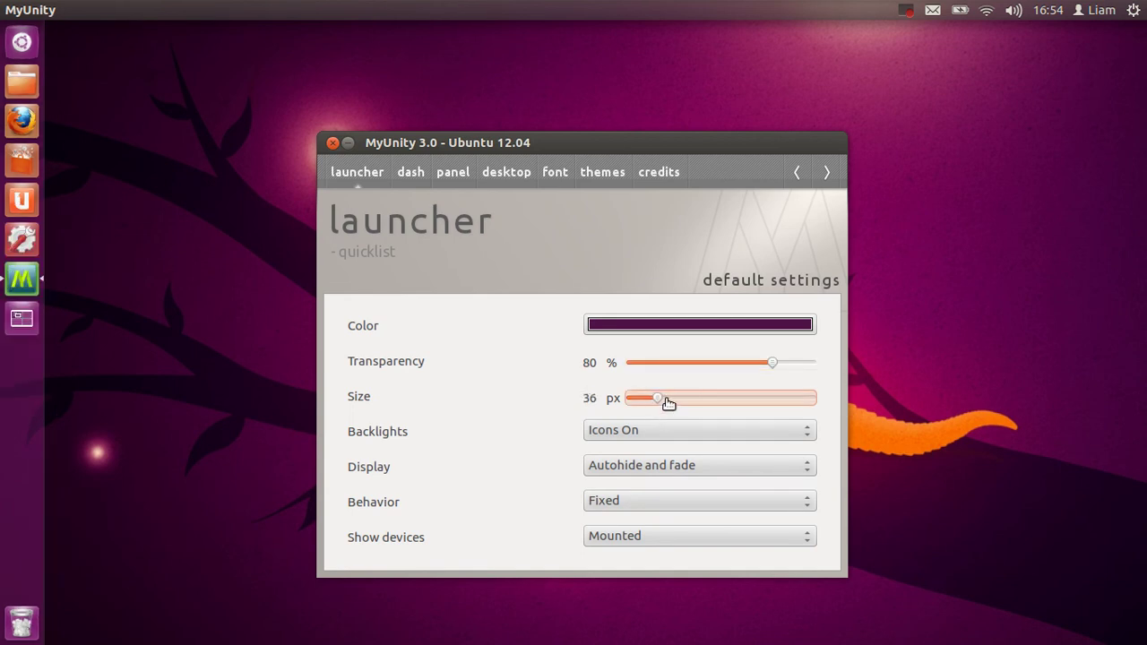
- Set launcher icon Size to 52 px and Backlights to Icons Off, previewing with the Dash
{"action": "left_click", "coordinate": [748, 404]}
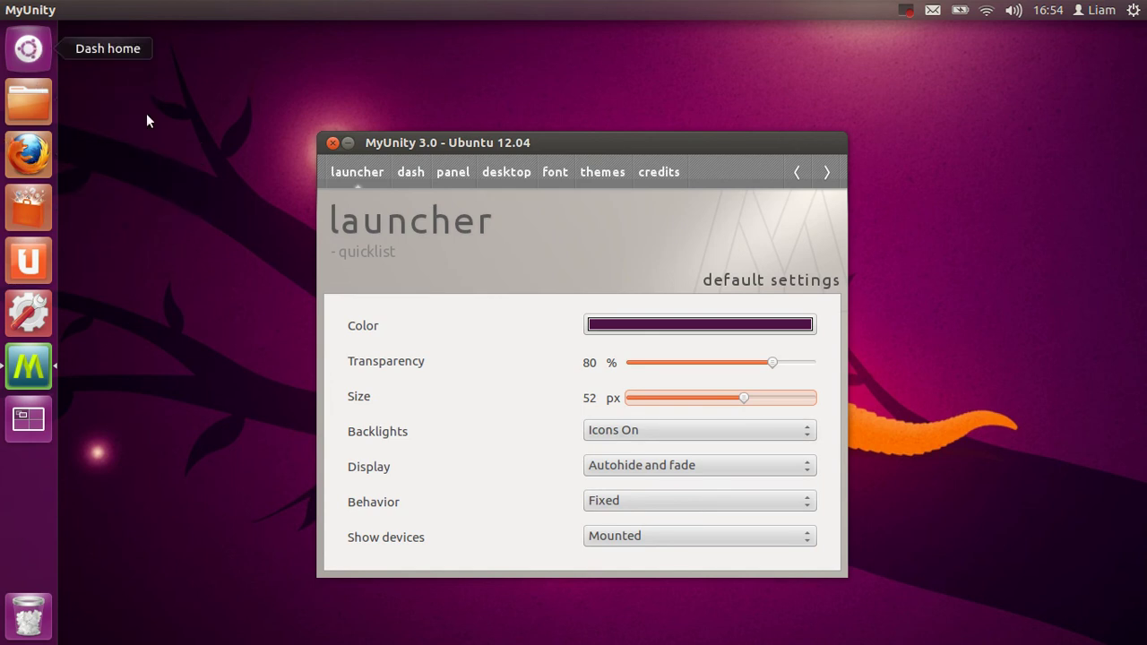
{"action": "left_click", "coordinate": [630, 431]}
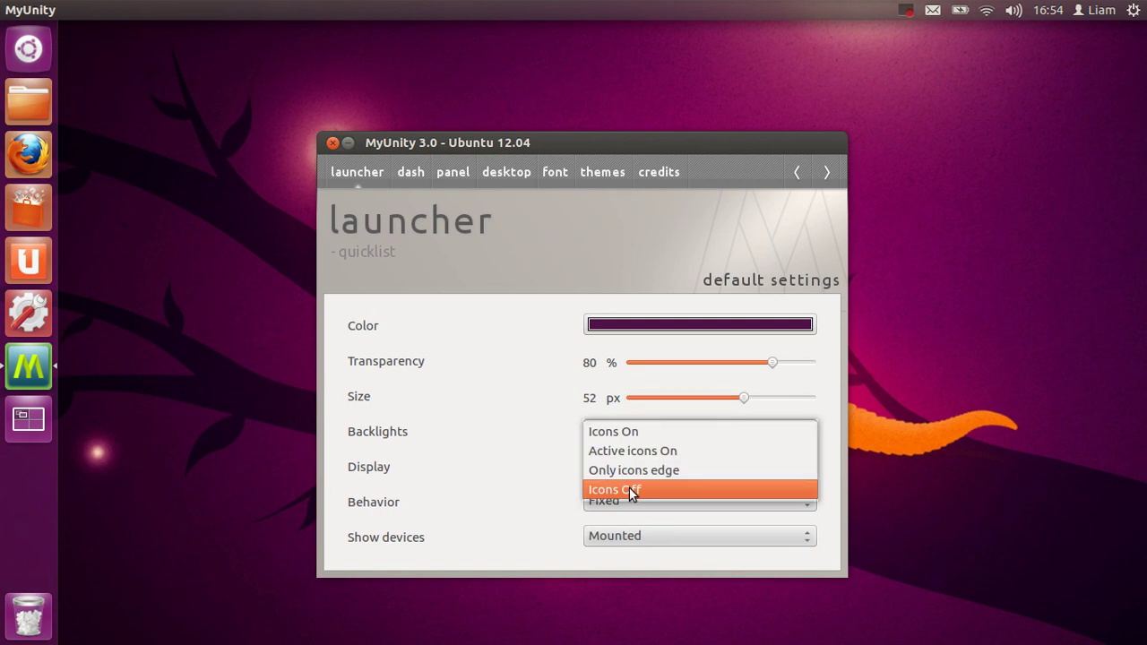
{"action": "left_click", "coordinate": [629, 490]}
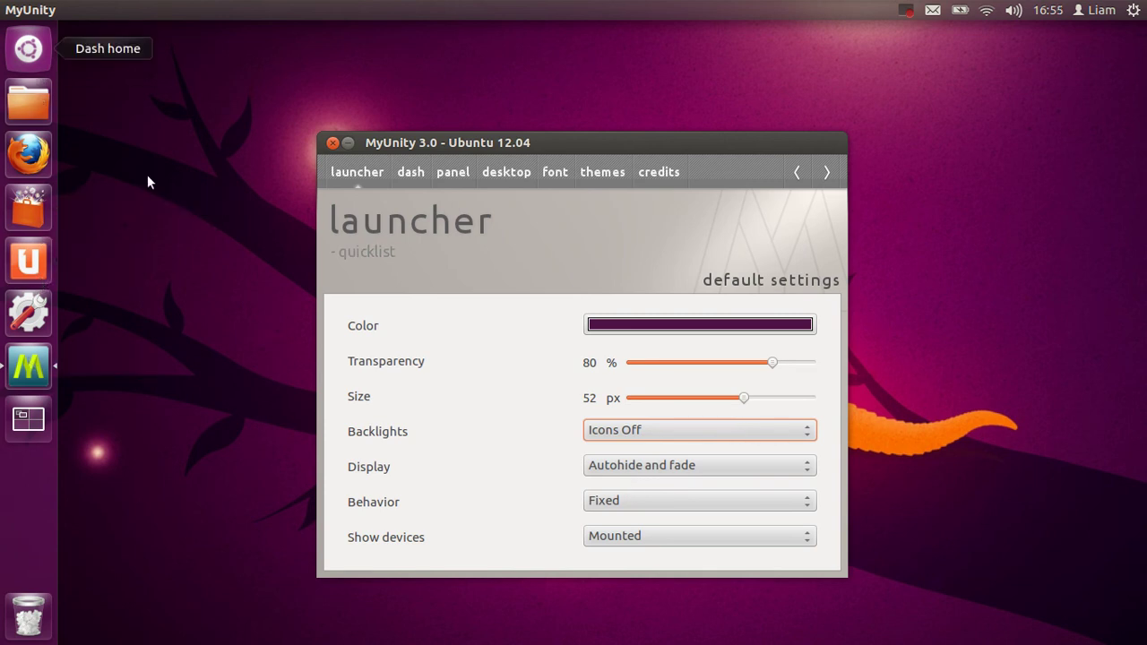
{"action": "key", "text": "super"}
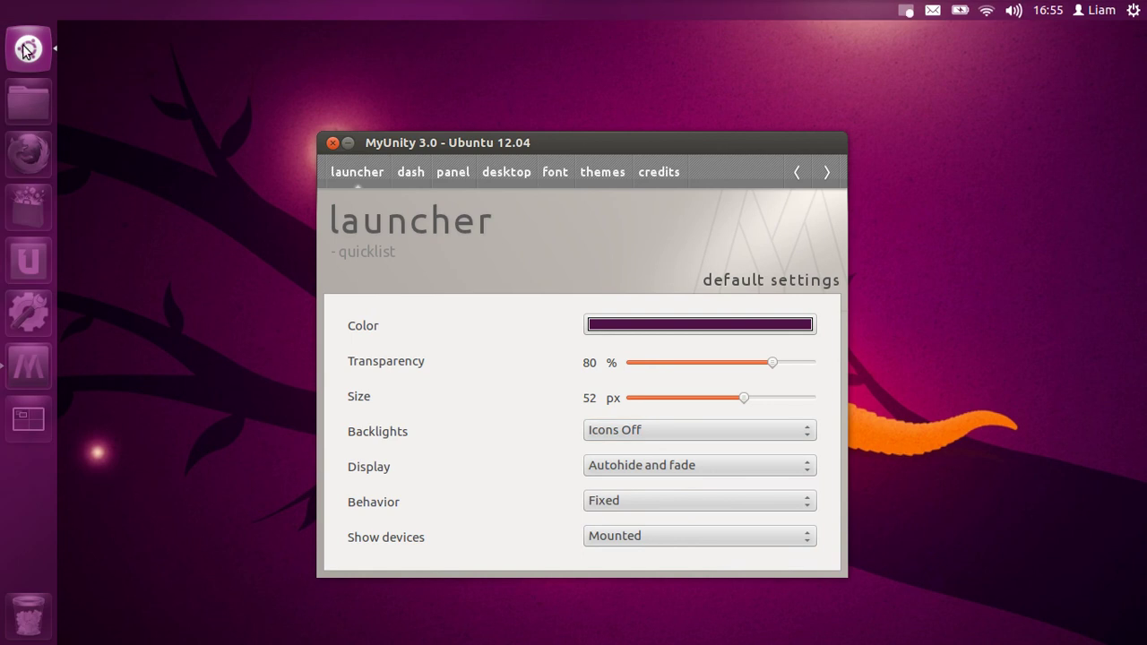
{"action": "key", "text": "Escape"}
{"action": "key", "text": "Escape"}
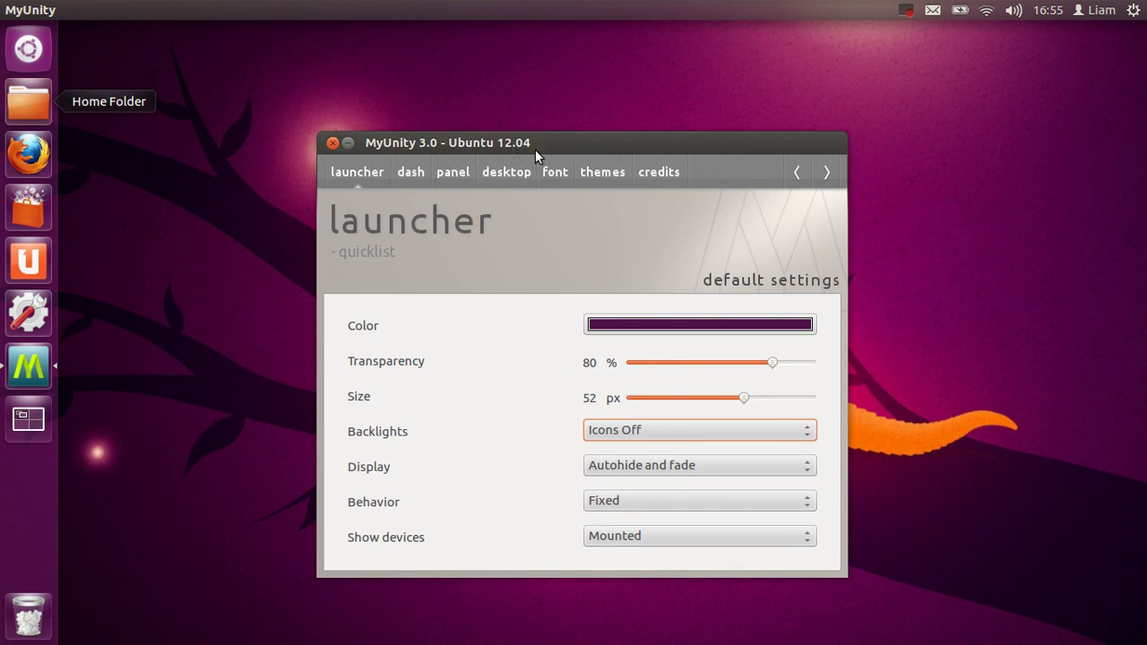
- Open the Home folder, move its window aside, and bring MyUnity back to front
{"action": "key", "text": "Return"}
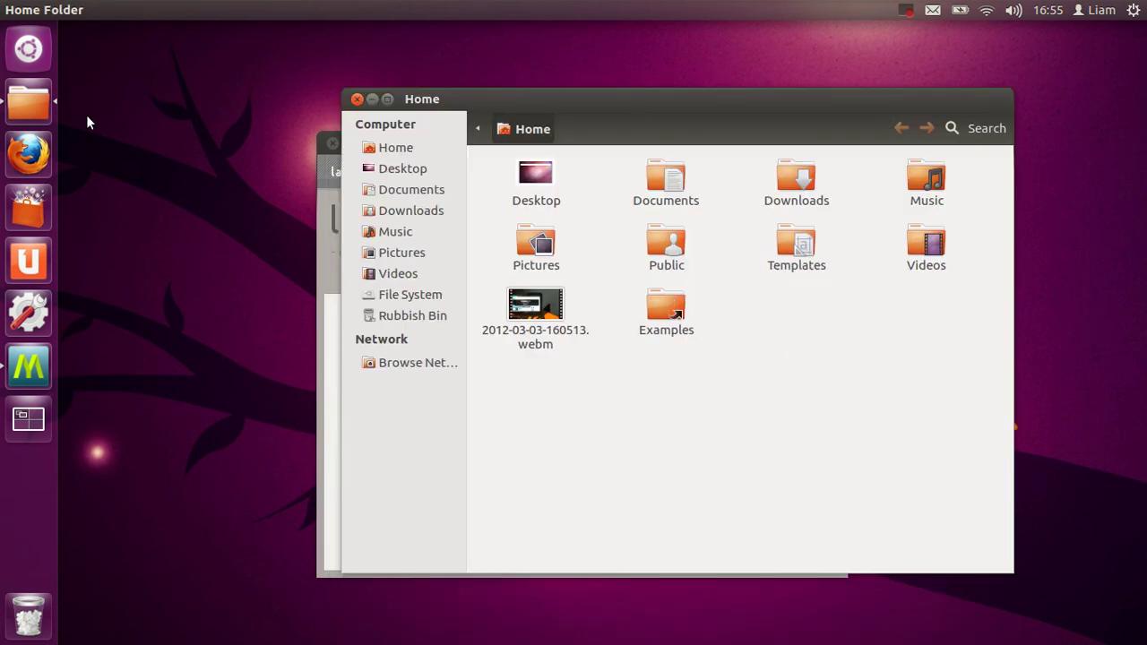
{"action": "left_click_drag", "start_coordinate": [574, 100], "coordinate": [858, 100]}
{"action": "left_click", "coordinate": [618, 311]}
- Try Backlights 'Only icons edge', settle on Icons On, and close the Home window
{"action": "left_click", "coordinate": [617, 427]}
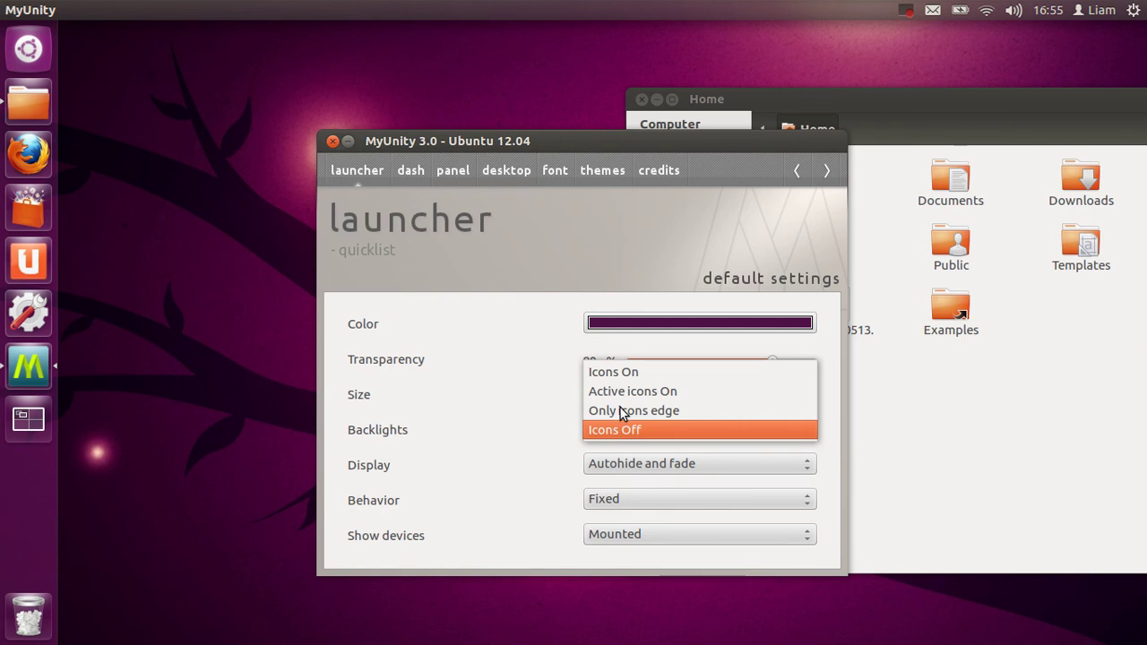
{"action": "left_click", "coordinate": [620, 408]}
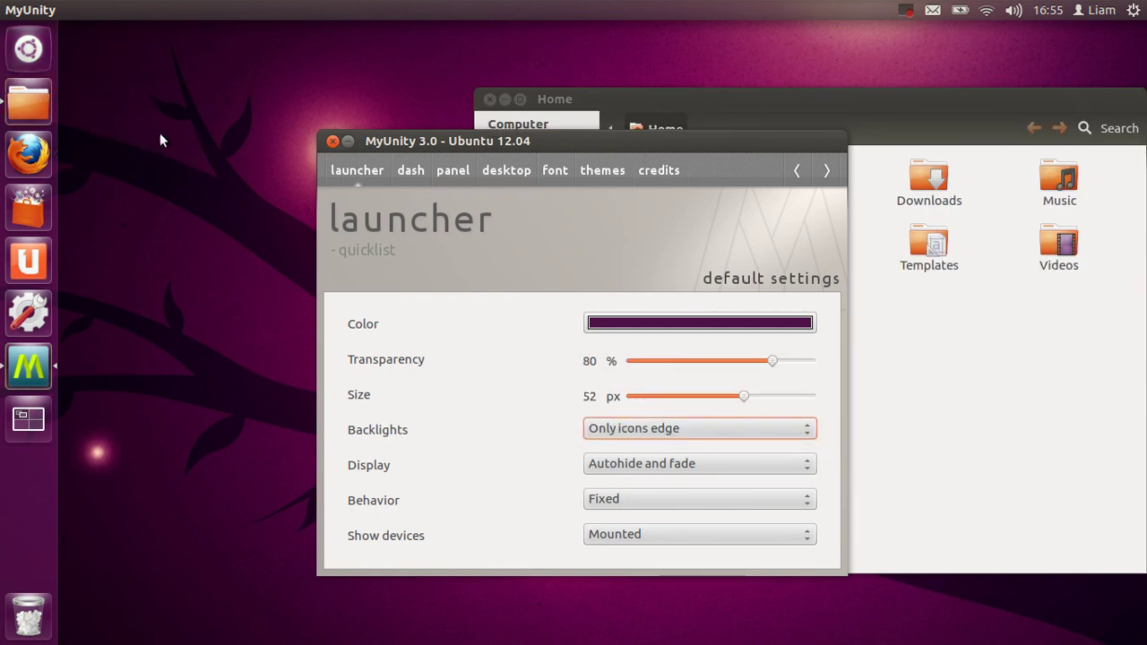
{"action": "left_click", "coordinate": [631, 427]}
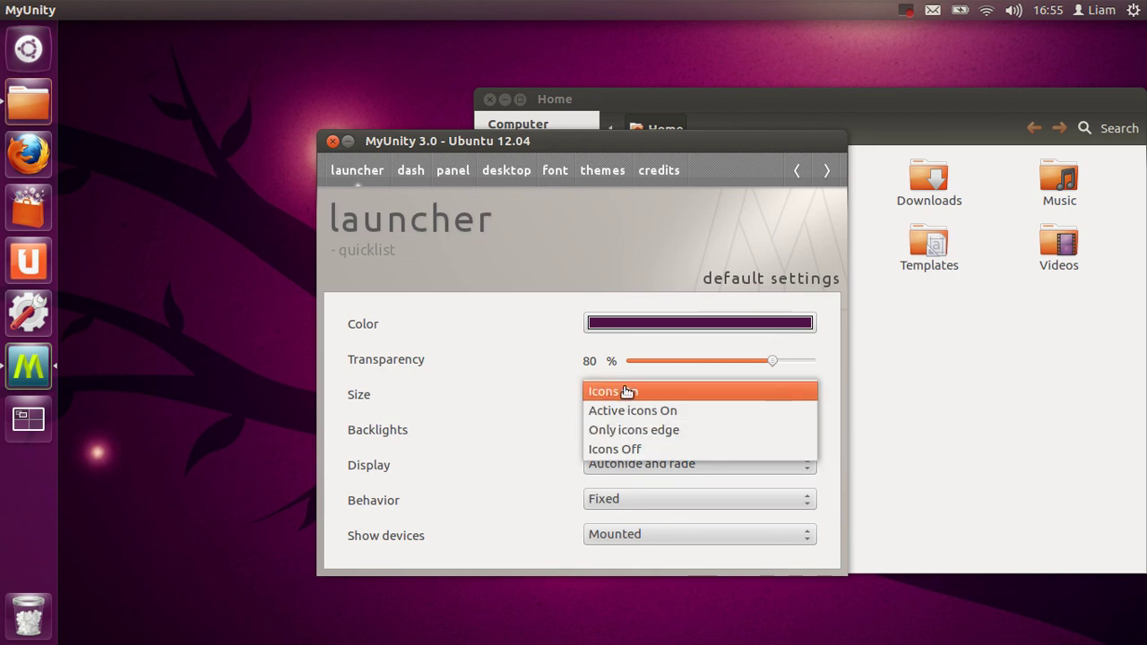
{"action": "left_click", "coordinate": [596, 389]}
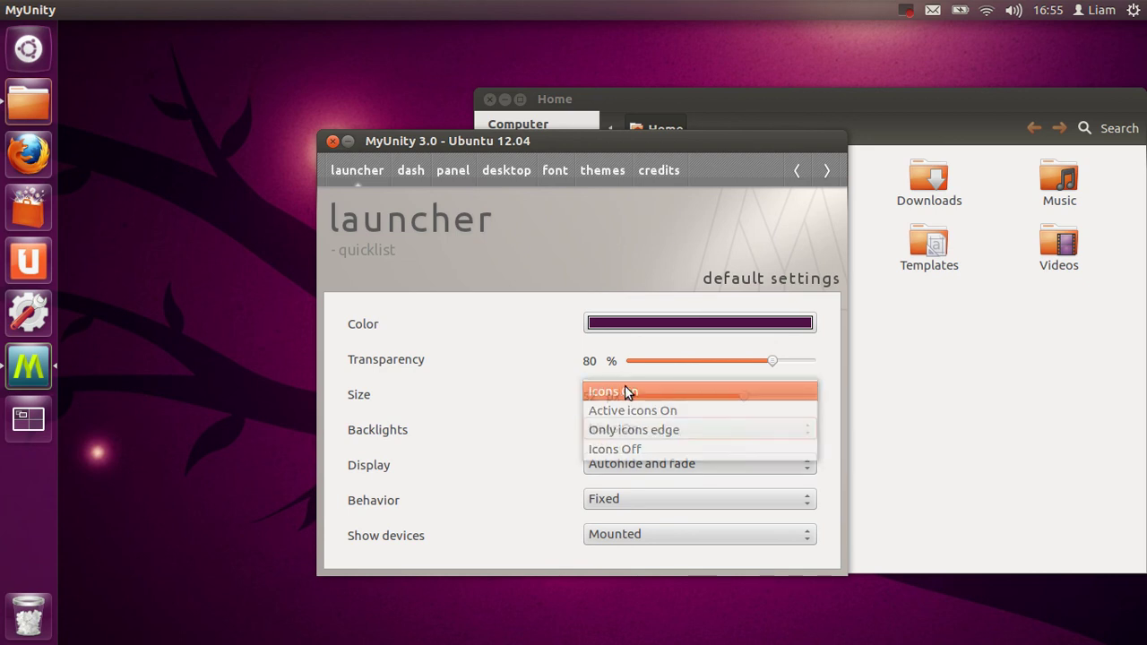
{"action": "left_click", "coordinate": [489, 99]}
- Switch launcher Behavior to Hidden and test revealing it from the screen edge
{"action": "left_click_drag", "start_coordinate": [492, 158], "coordinate": [495, 135]}
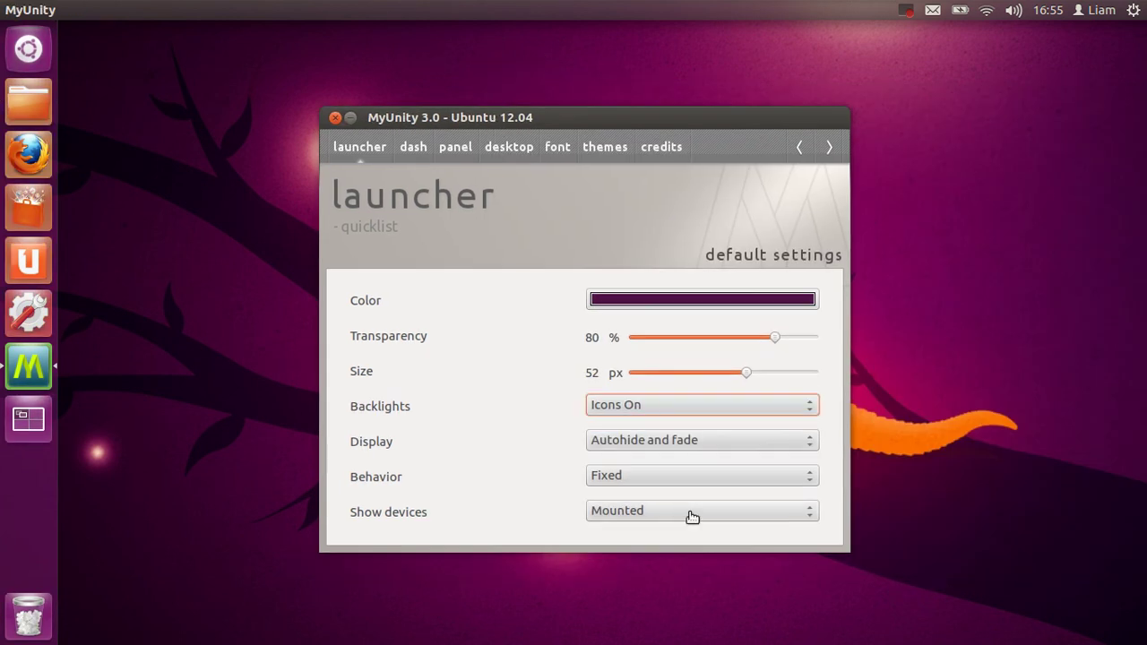
{"action": "left_click", "coordinate": [679, 484]}
{"action": "left_click", "coordinate": [670, 477]}
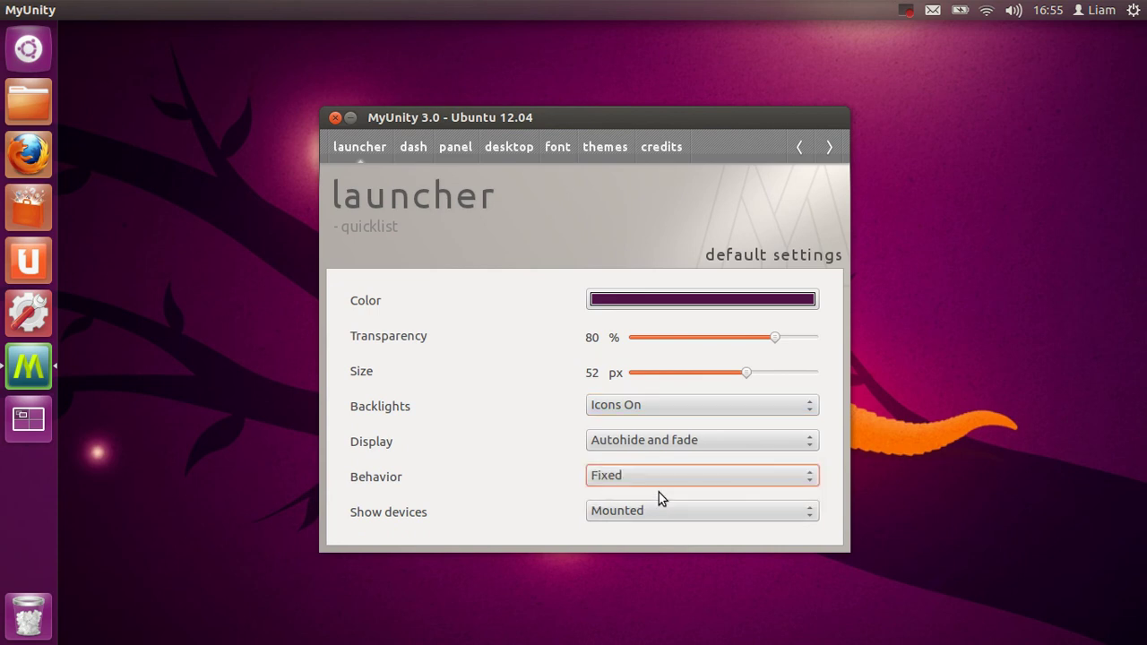
{"action": "left_click", "coordinate": [628, 476]}
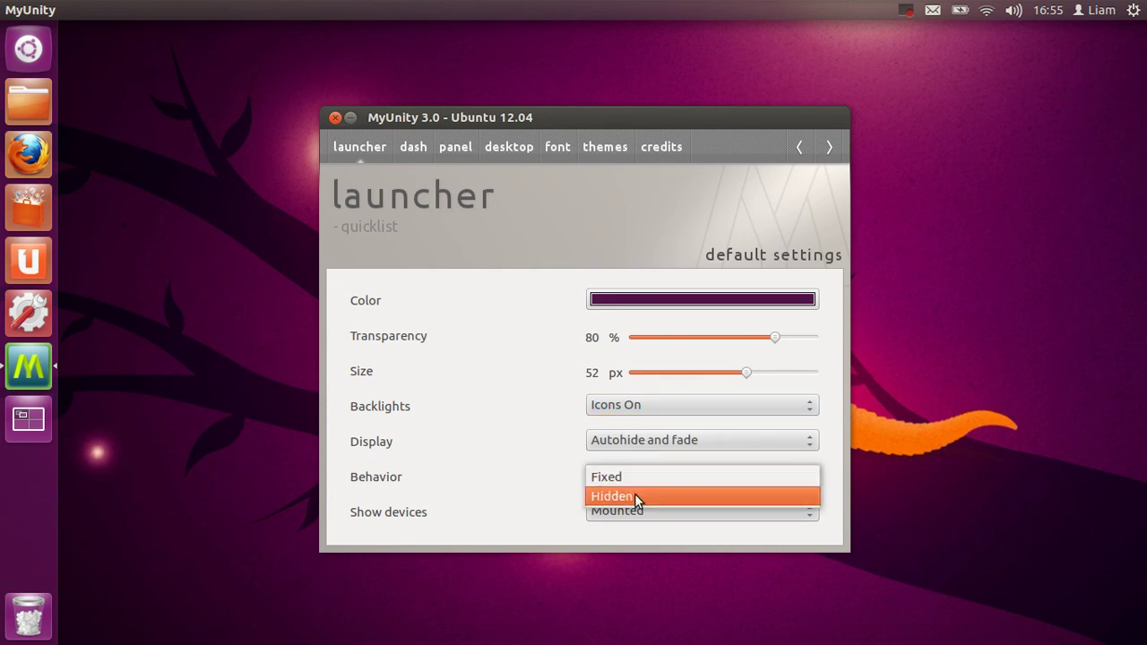
{"action": "left_click", "coordinate": [634, 500]}
{"action": "mouse_move", "coordinate": [18, 259]}
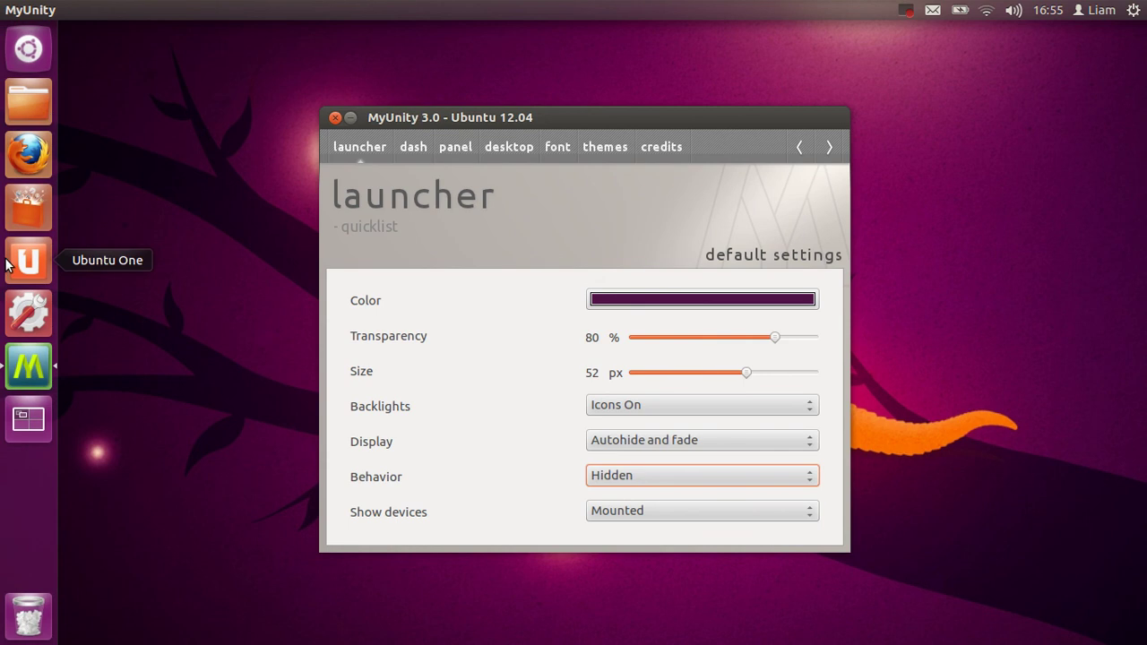
- Set launcher Behavior back to Fixed and show the dash settings page
{"action": "left_click", "coordinate": [645, 476]}
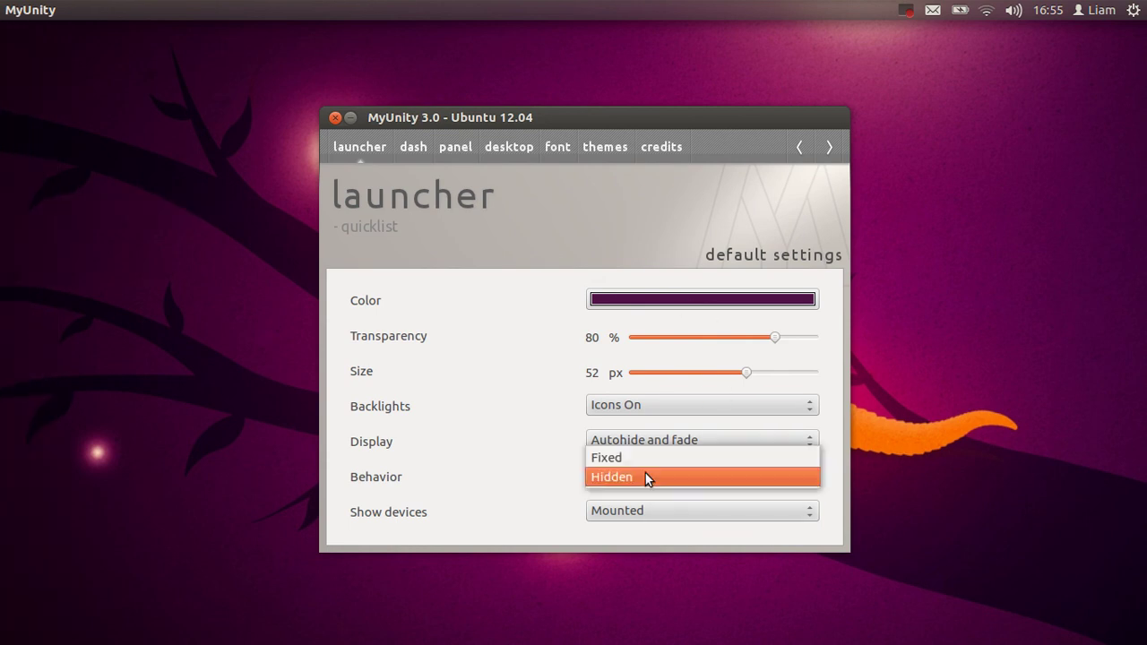
{"action": "left_click", "coordinate": [616, 455]}
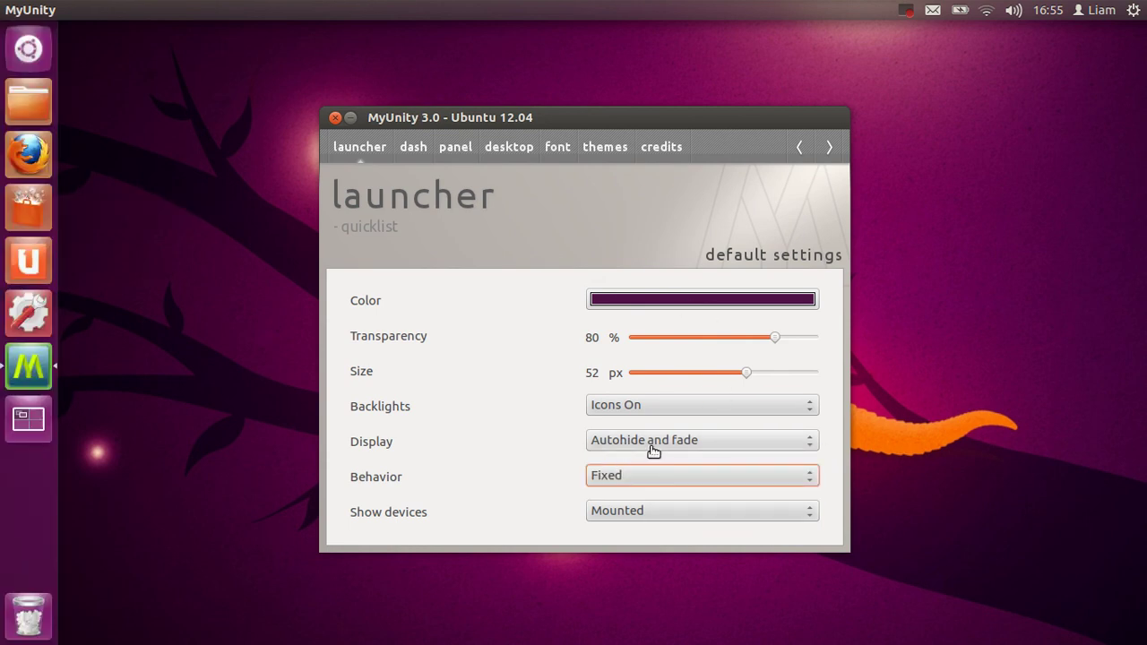
{"action": "left_click", "coordinate": [410, 154]}
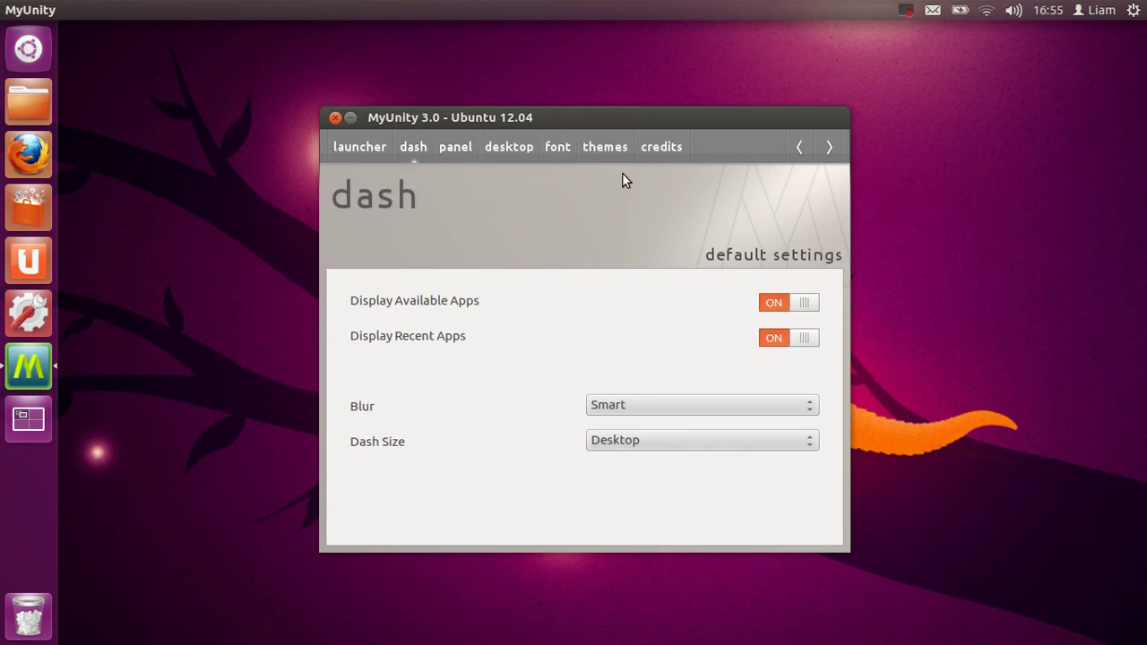
- Look through the panel, desktop, font, and themes and icons settings pages
{"action": "left_click", "coordinate": [453, 143]}
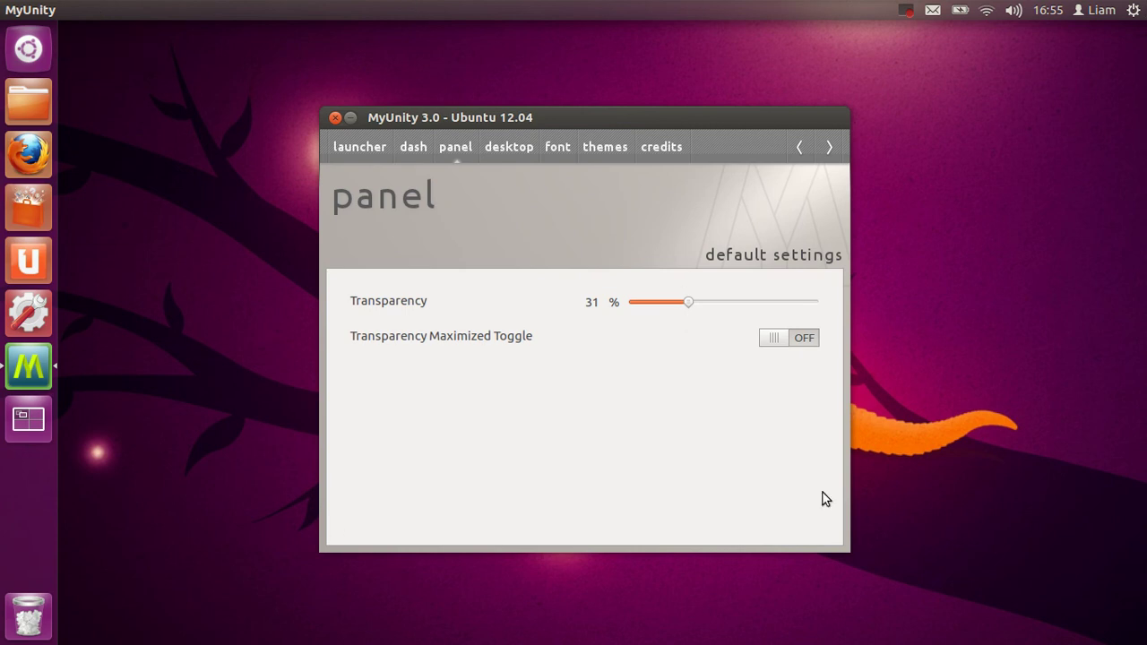
{"action": "left_click_drag", "start_coordinate": [556, 113], "coordinate": [575, 78]}
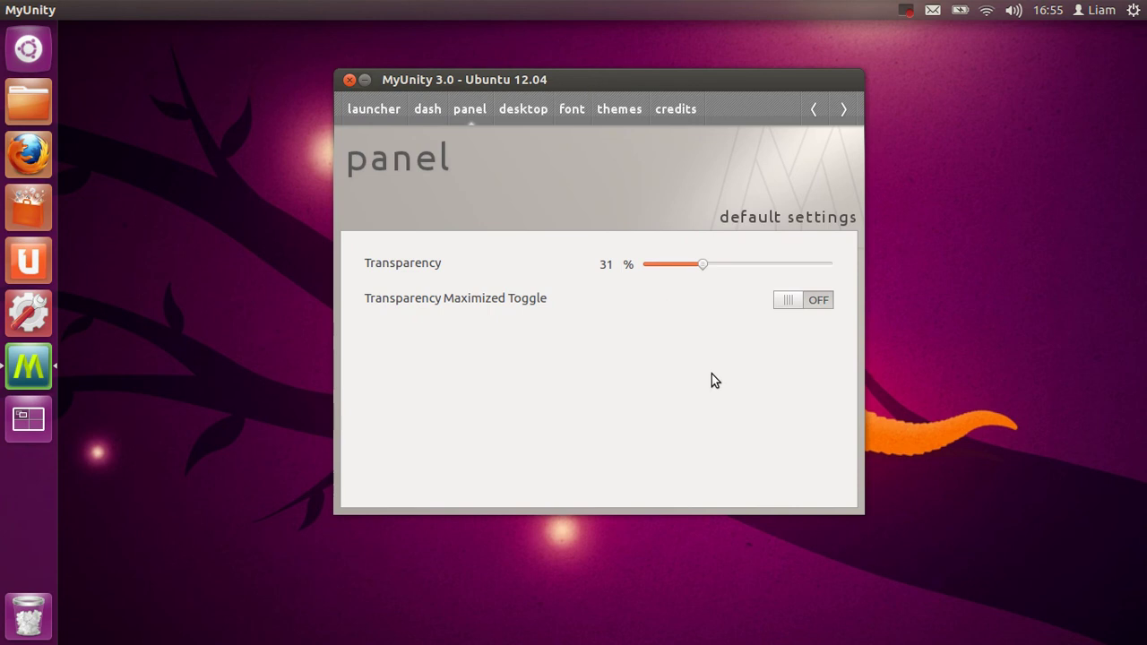
{"action": "left_click", "coordinate": [520, 109]}
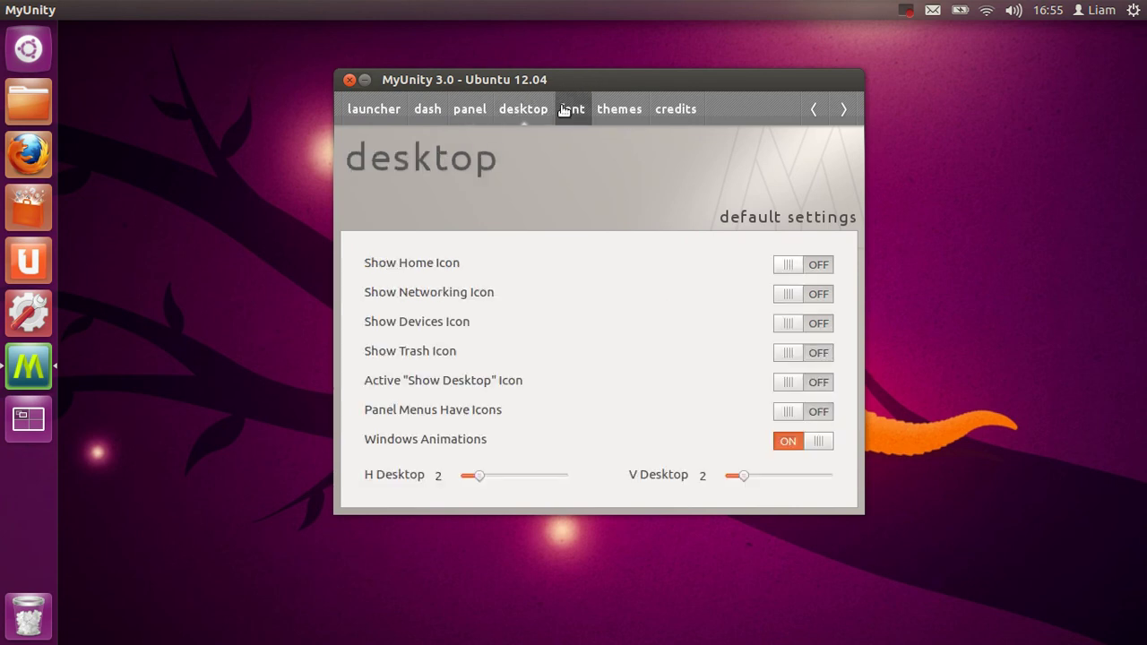
{"action": "left_click", "coordinate": [578, 111]}
{"action": "left_click", "coordinate": [618, 111]}
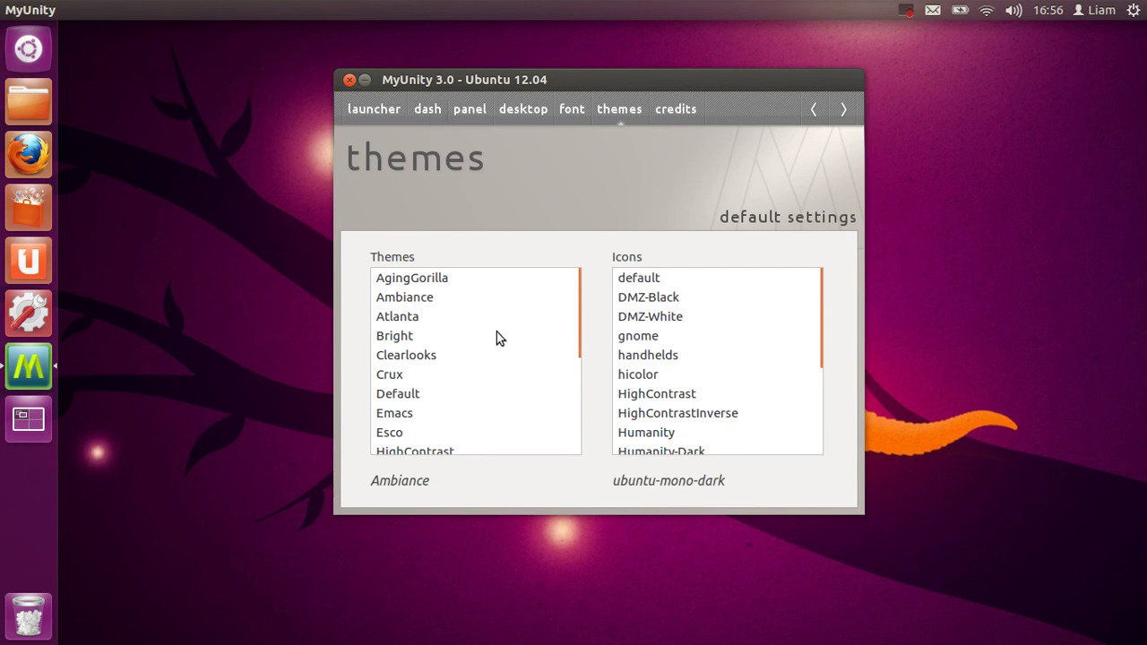
- Revisit the dash page, view the credits, and close MyUnity
{"action": "left_click", "coordinate": [425, 111]}
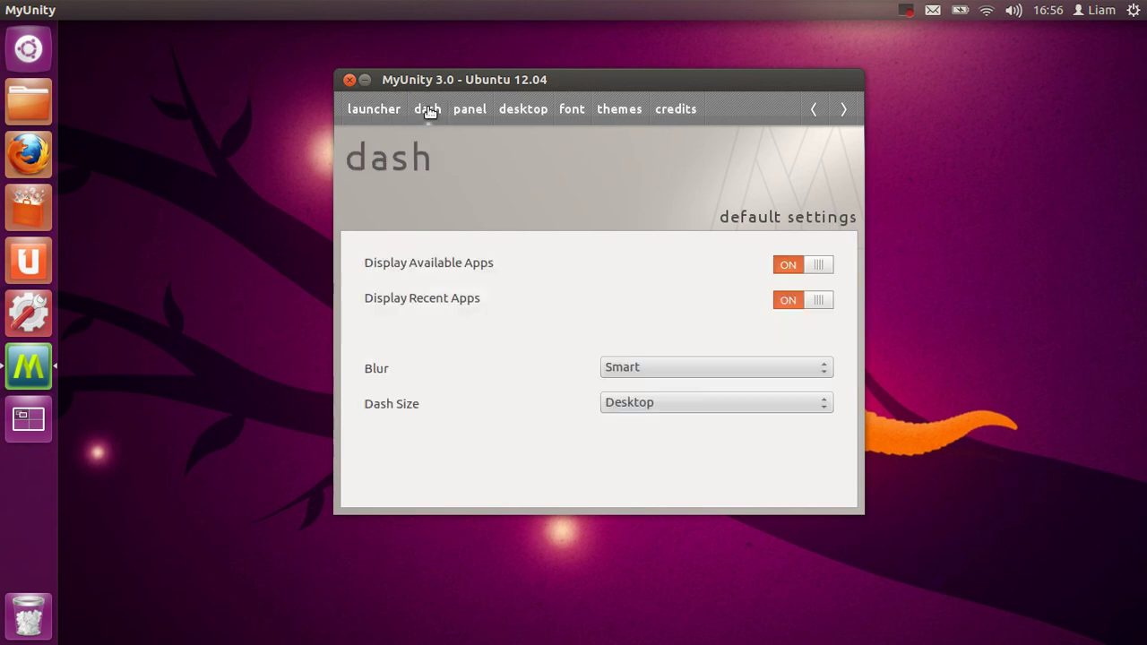
{"action": "left_click", "coordinate": [678, 111]}
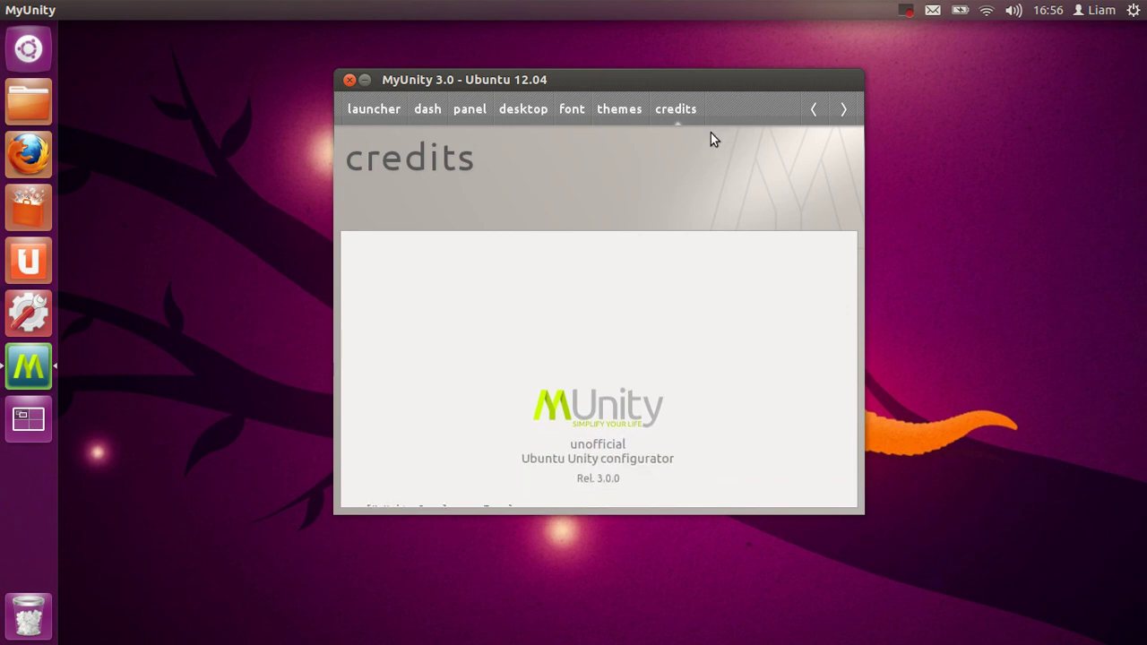
{"action": "left_click", "coordinate": [349, 79]}
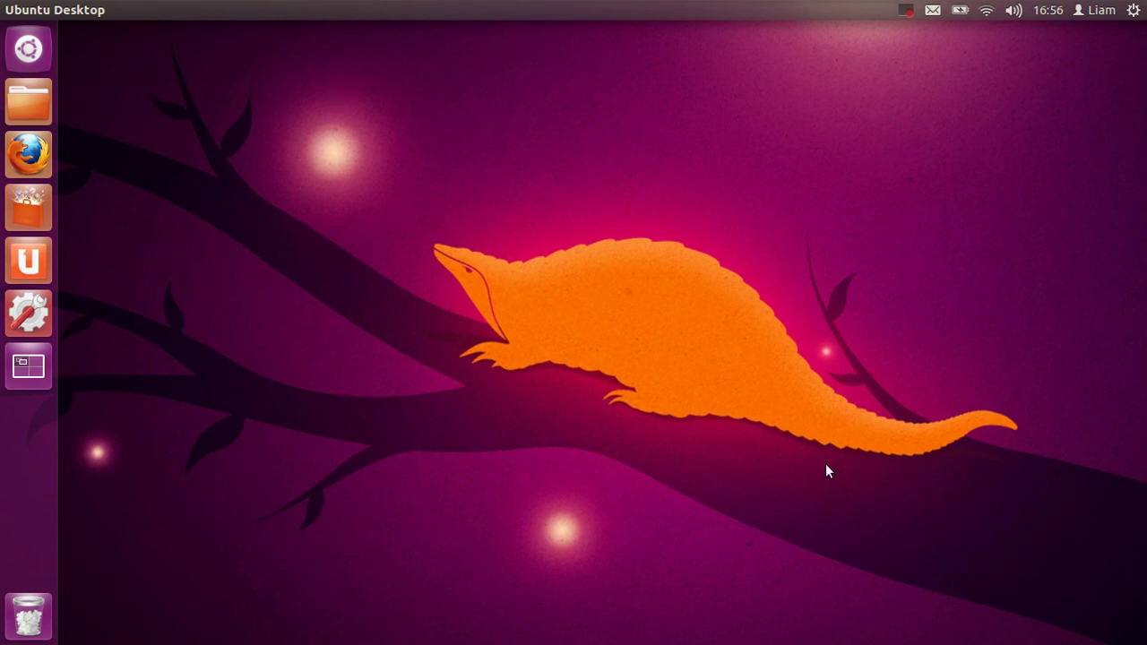
- Drag a selection box on the desktop, then open the Home folder with Super+1
{"action": "left_click_drag", "start_coordinate": [977, 429], "coordinate": [529, 252]}
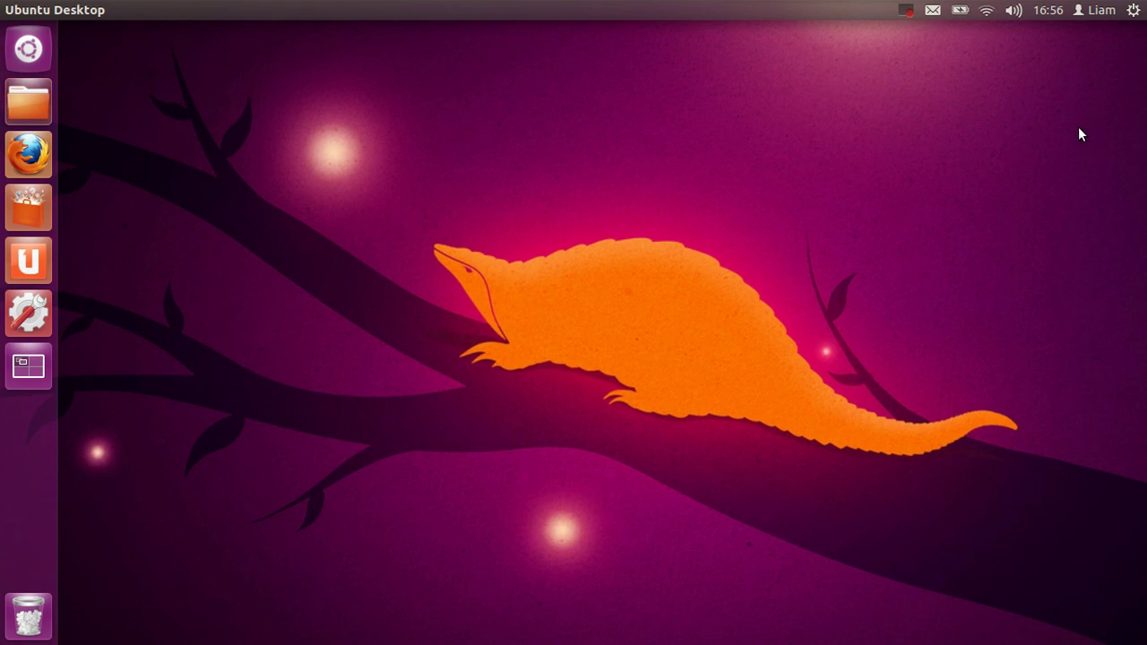
{"action": "key", "text": "super+1"}
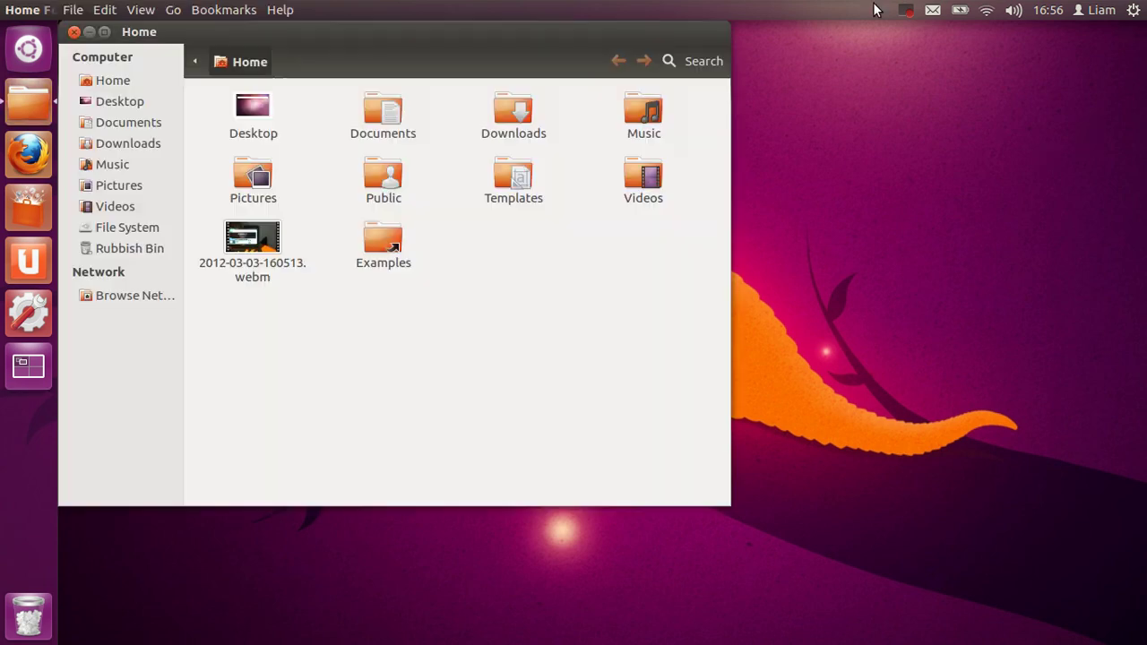